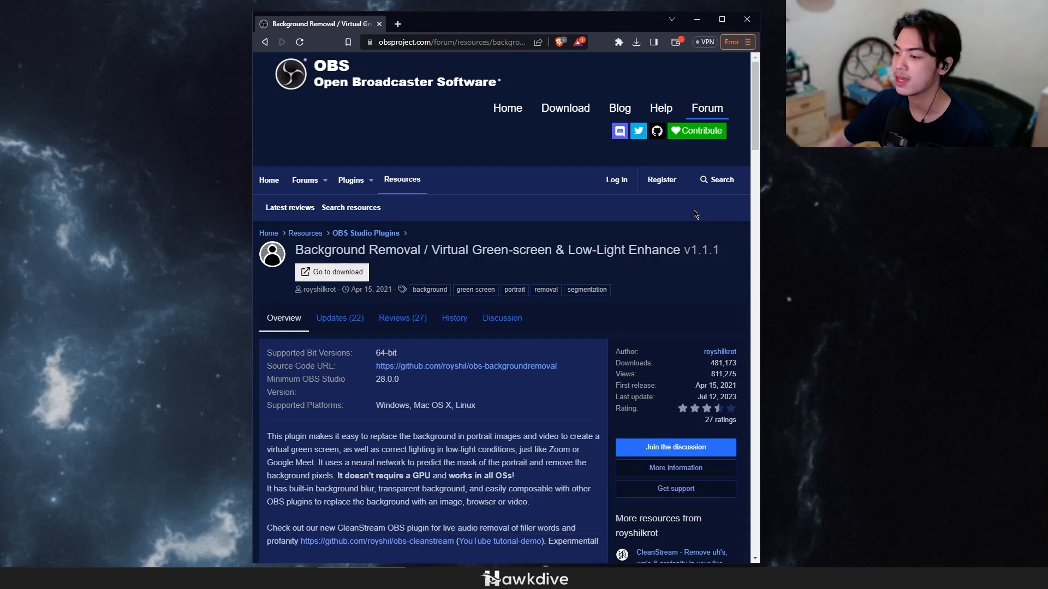
Step: Open the plugin's GitHub release page and start downloading obs-backgroundremoval-1.1.2-windows-x64-Installer.exe, cancelling the save dialog
{"action": "double_click", "coordinate": [551, 30]}
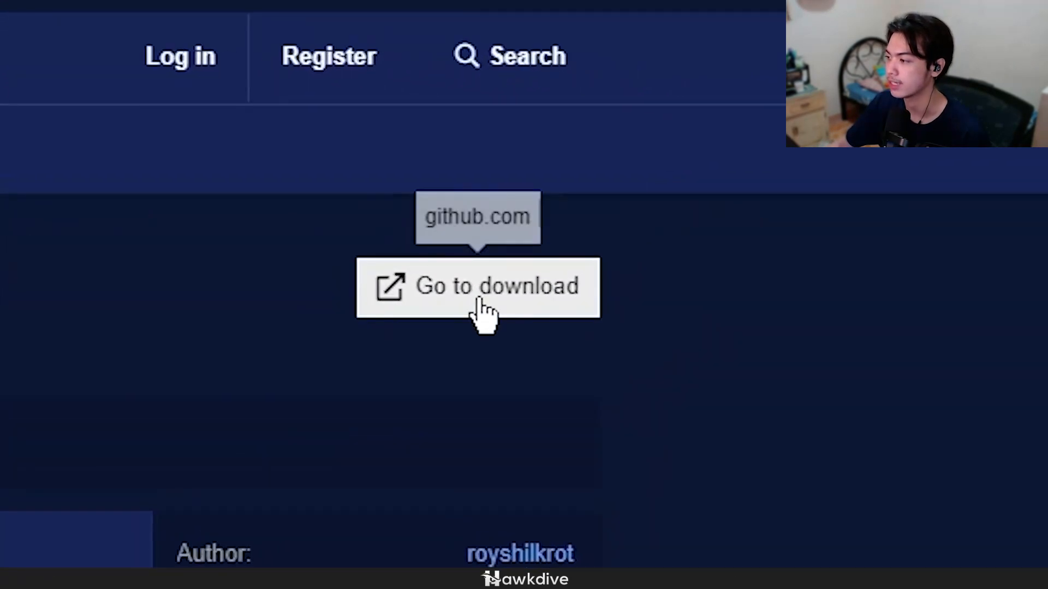
{"action": "left_click", "coordinate": [804, 195]}
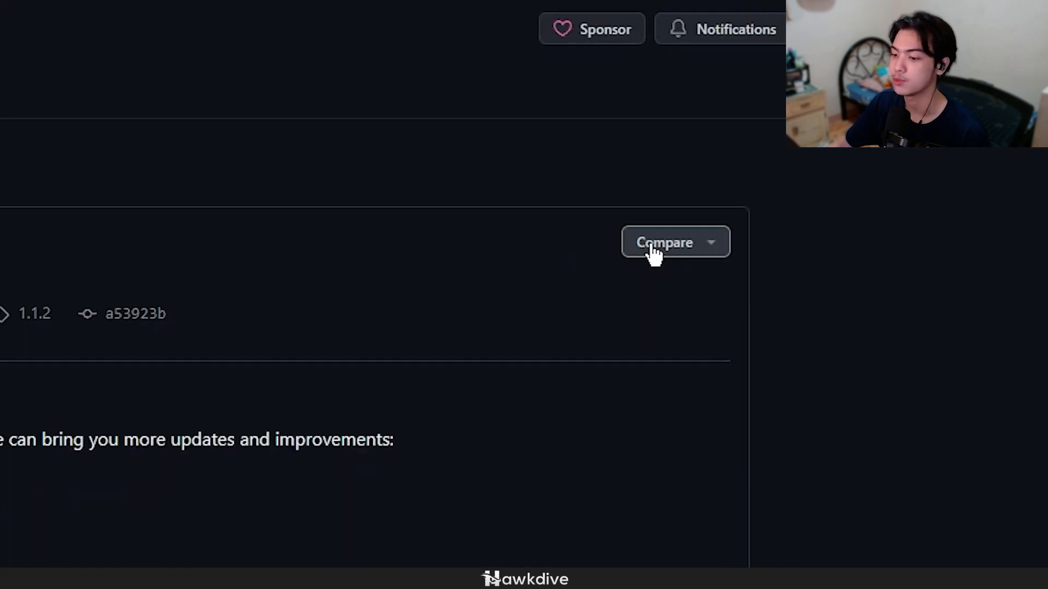
{"action": "scroll", "coordinate": [795, 291], "scroll_direction": "down", "scroll_amount": 10}
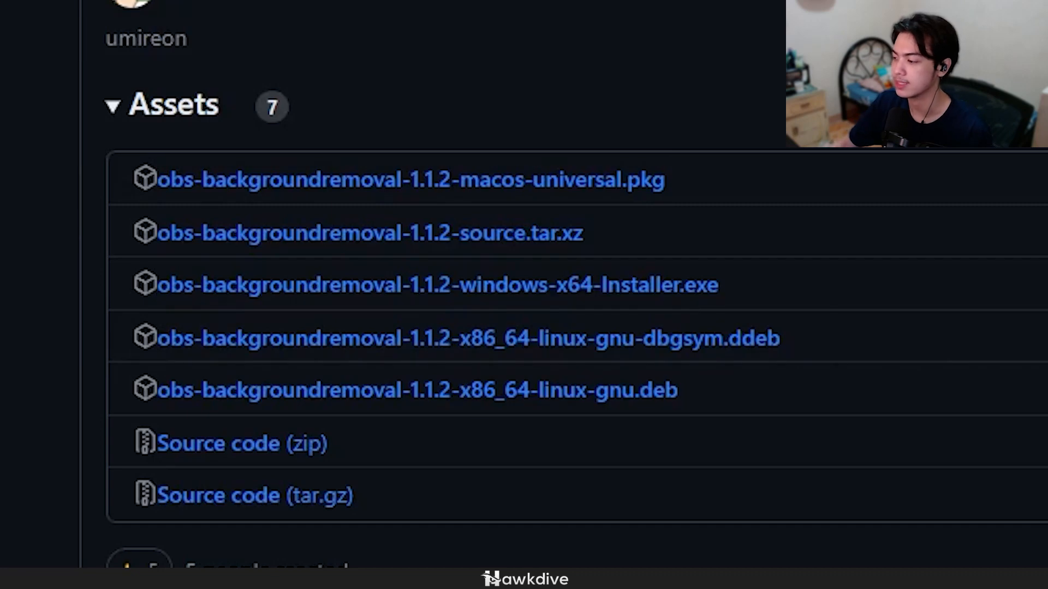
{"action": "left_click", "coordinate": [987, 293]}
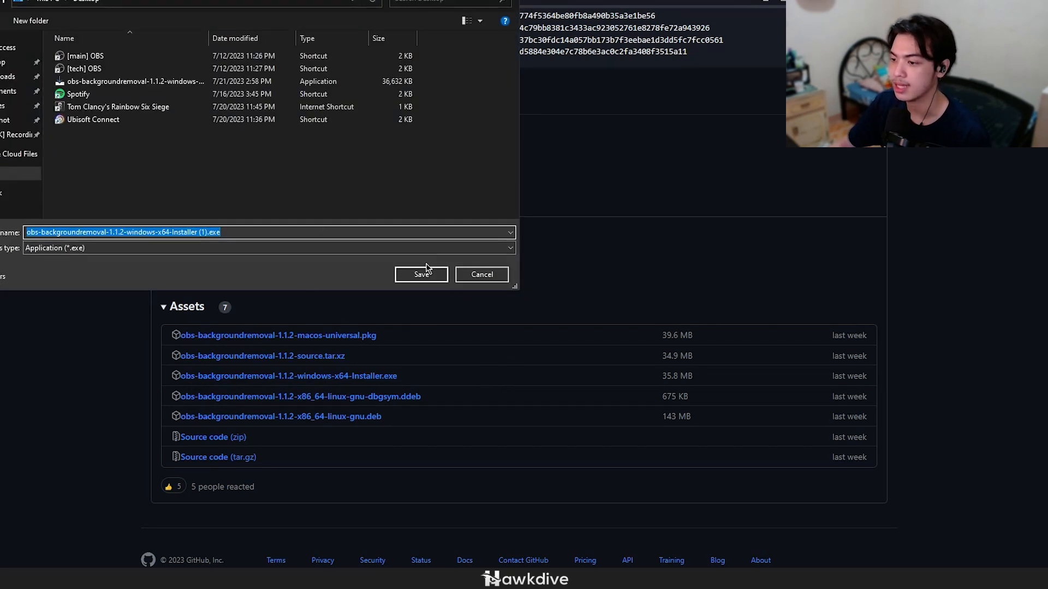
{"action": "left_click", "coordinate": [472, 280]}
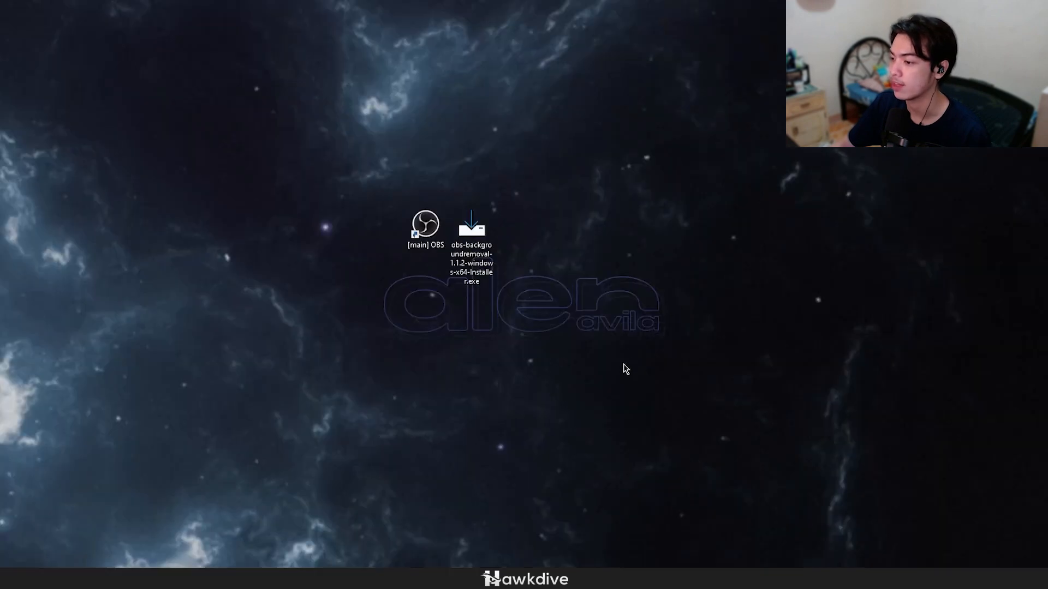
{"action": "left_click_drag", "start_coordinate": [625, 368], "coordinate": [475, 182]}
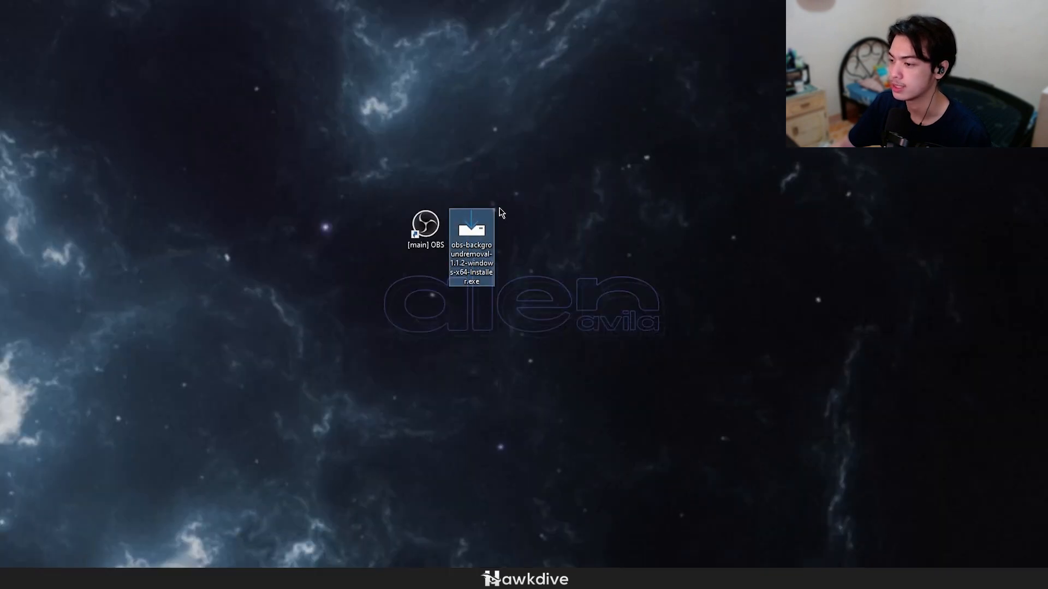
{"action": "left_click", "coordinate": [592, 221]}
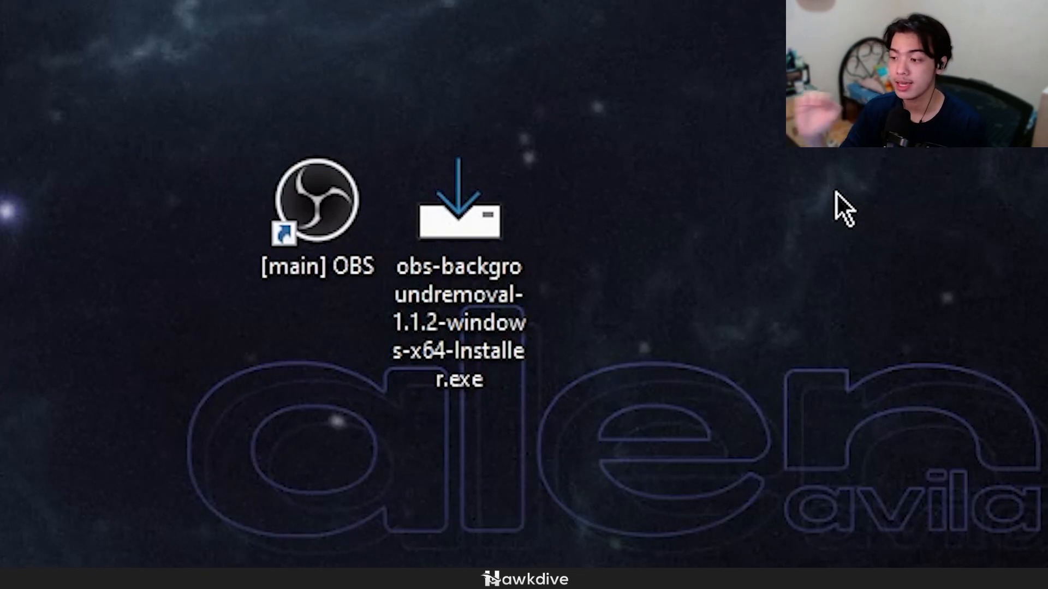
{"action": "left_click_drag", "start_coordinate": [61, 5], "coordinate": [395, 375]}
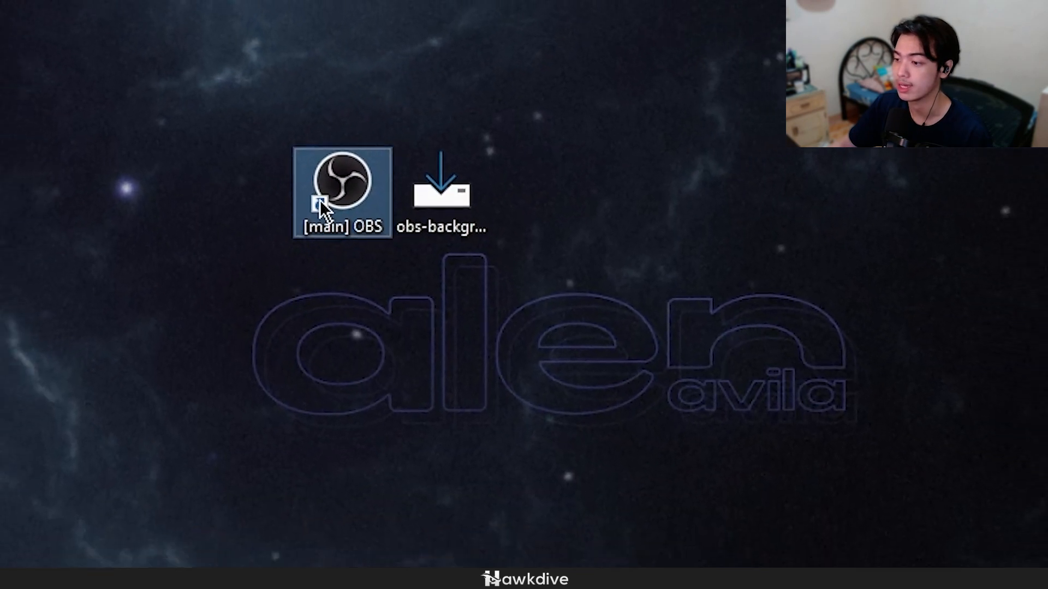
{"action": "right_click", "coordinate": [295, 223]}
{"action": "left_click", "coordinate": [445, 234]}
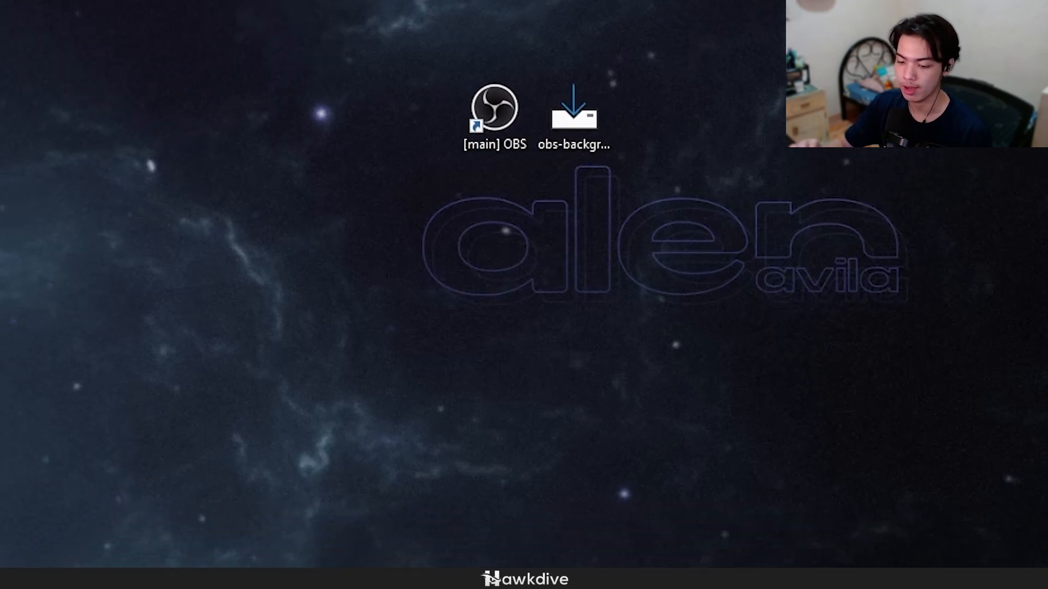
Step: Search the computer for "obs" and open the file location of the [main] OBS app
{"action": "key", "text": "super"}
{"action": "type", "text": "obs"}
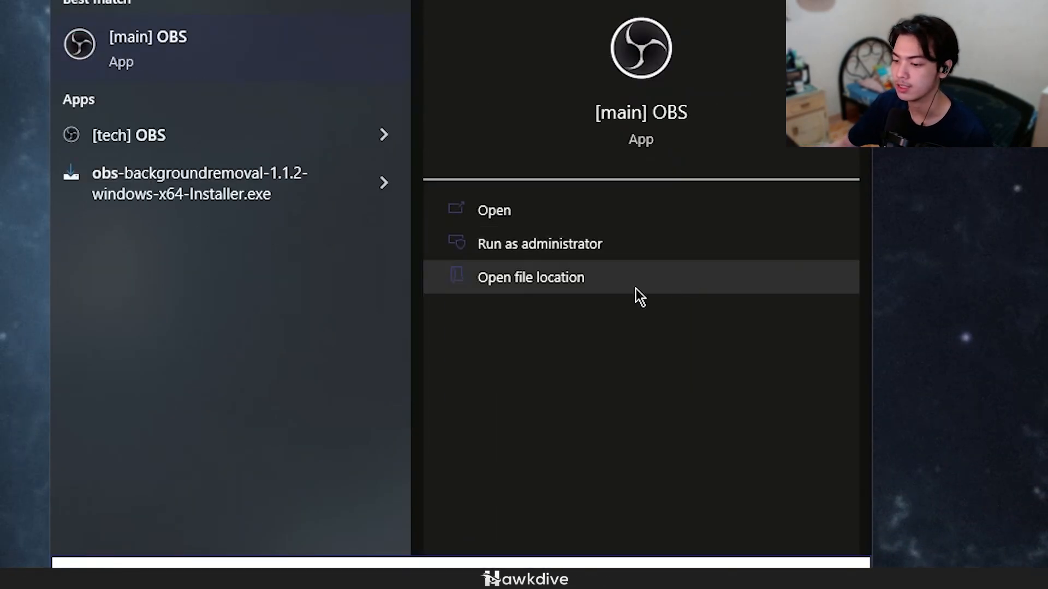
{"action": "left_click", "coordinate": [637, 289]}
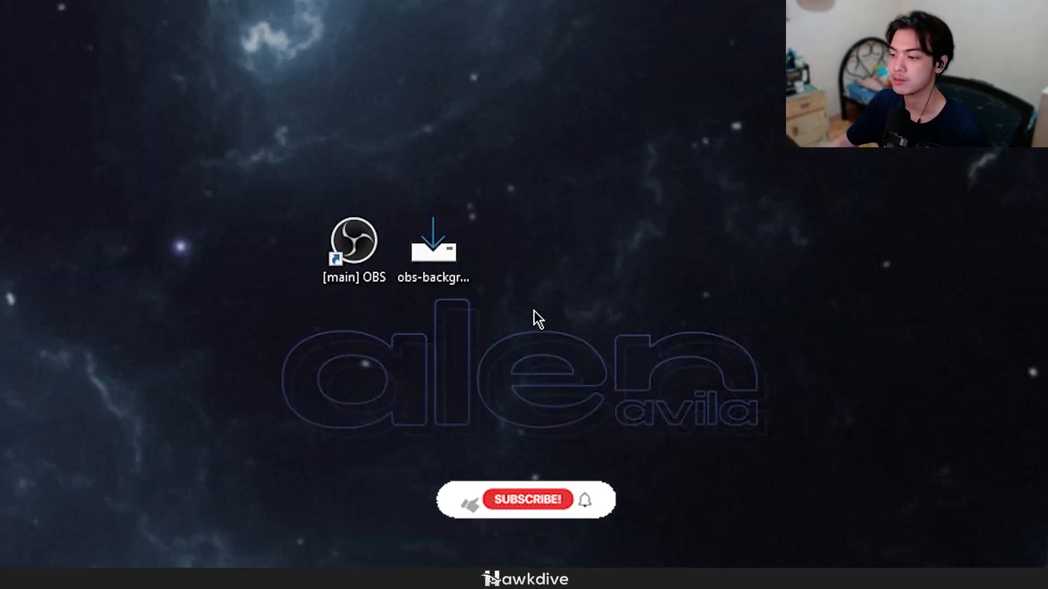
Step: Open the file location of the [main] OBS desktop shortcut and go up two folders to Main OBS
{"action": "right_click", "coordinate": [369, 261]}
{"action": "left_click", "coordinate": [445, 297]}
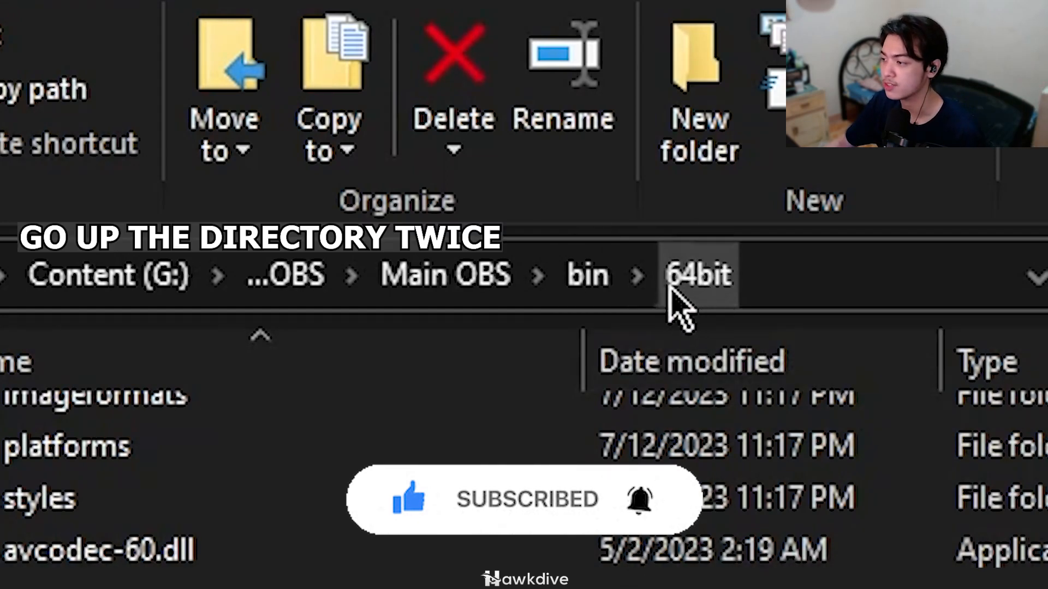
{"action": "left_click", "coordinate": [592, 275]}
{"action": "left_click", "coordinate": [440, 278]}
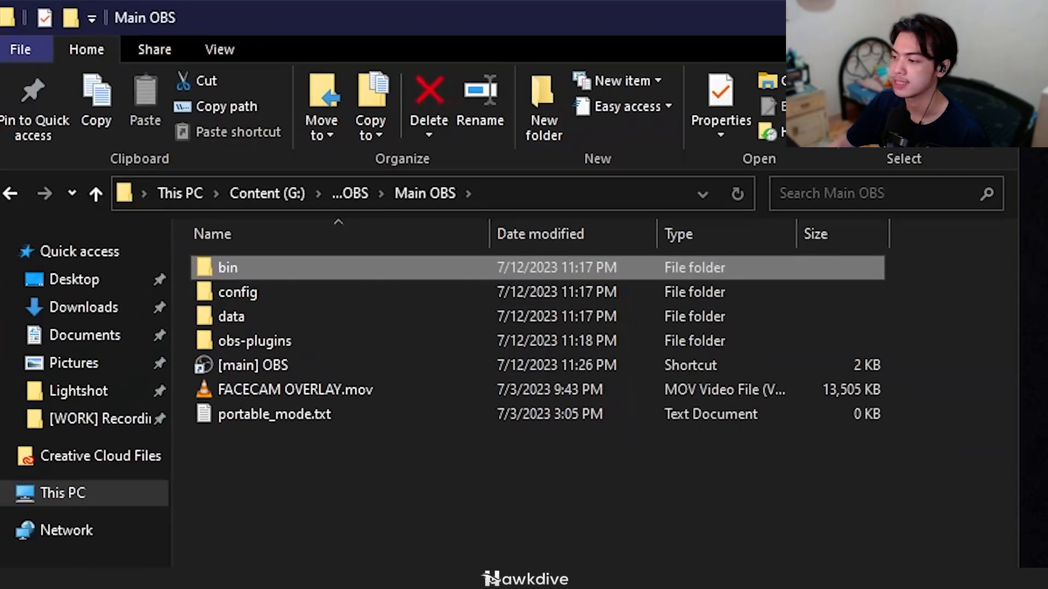
{"action": "left_click_drag", "start_coordinate": [713, 563], "coordinate": [272, 352]}
{"action": "left_click", "coordinate": [221, 350]}
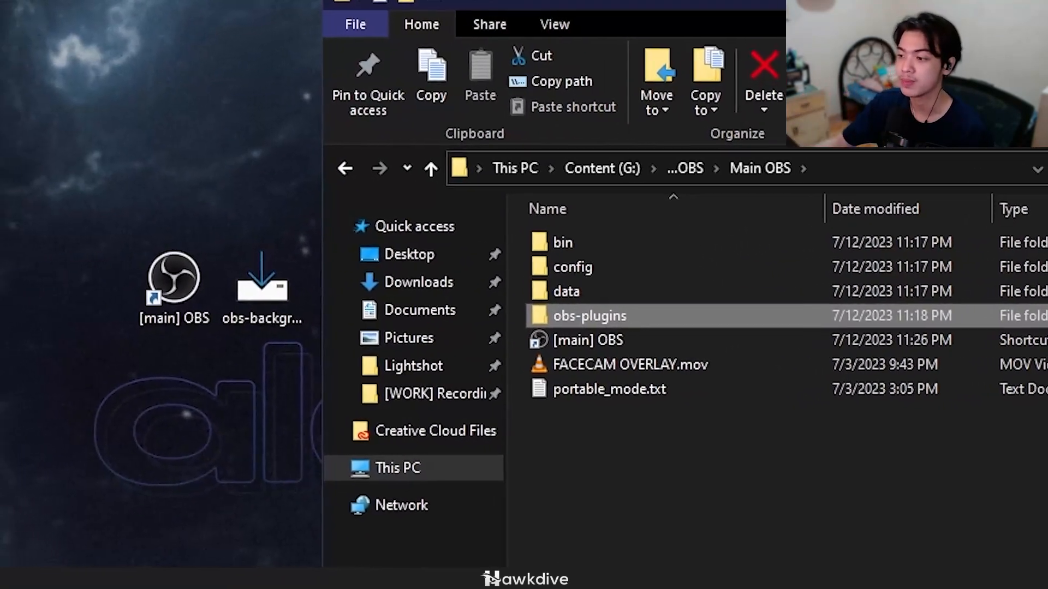
Step: Run the obs-backgroundremoval 1.1.2 installer from the desktop and continue past the license information
{"action": "double_click", "coordinate": [299, 297]}
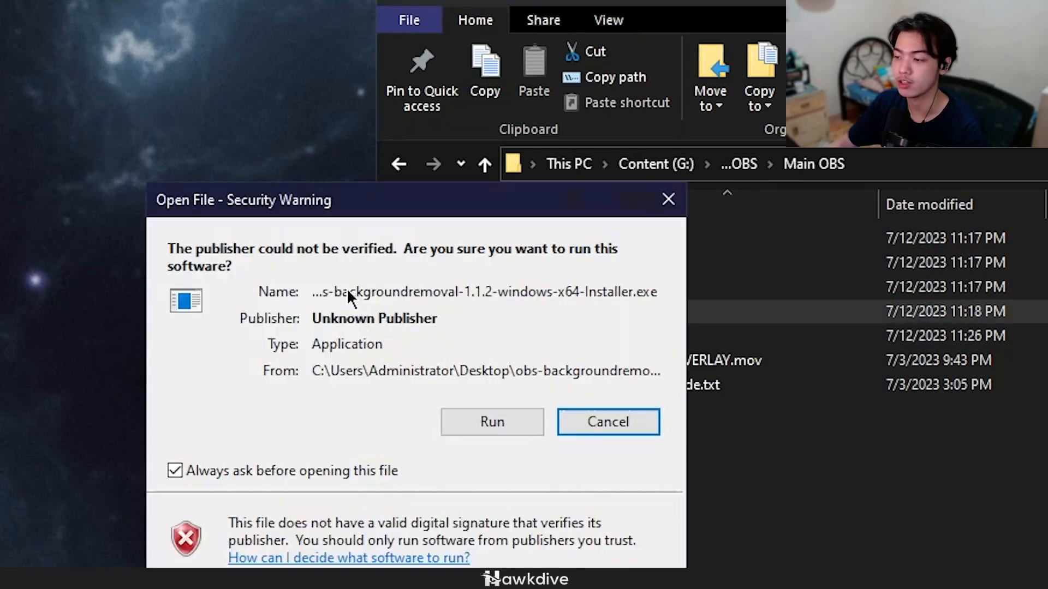
{"action": "left_click", "coordinate": [488, 430]}
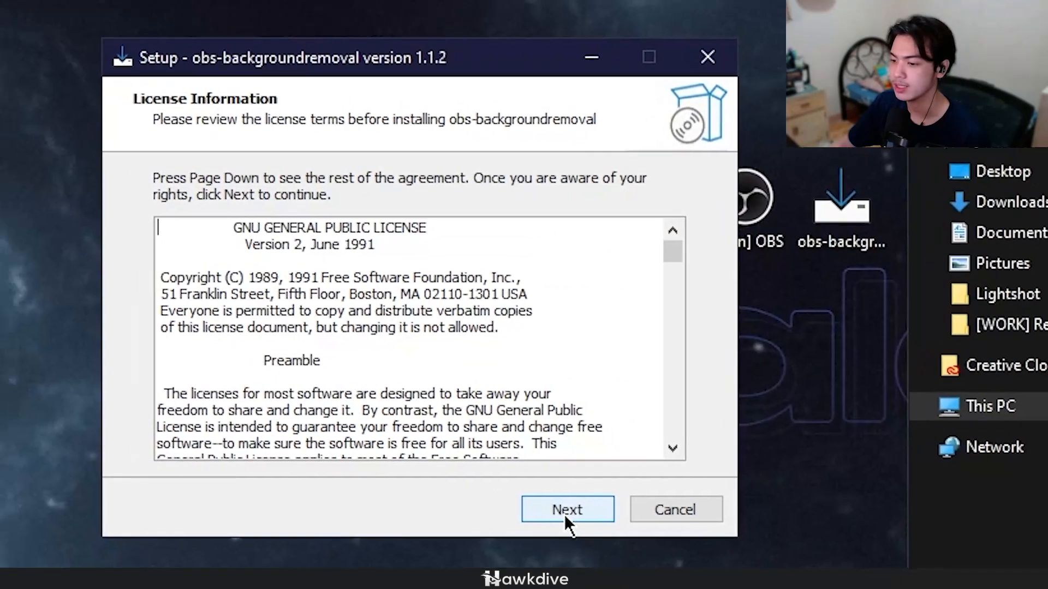
{"action": "left_click", "coordinate": [564, 514]}
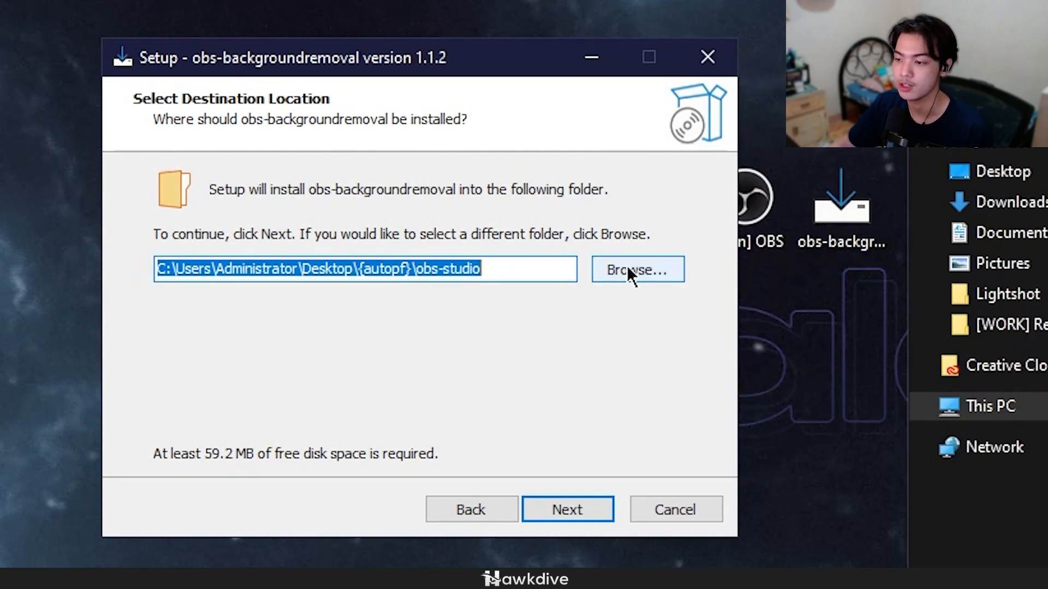
Step: Set the plugin's install destination to G:\...OBS\Main OBS\ without the obs-studio subfolder, and proceed with the installation
{"action": "left_click", "coordinate": [610, 276]}
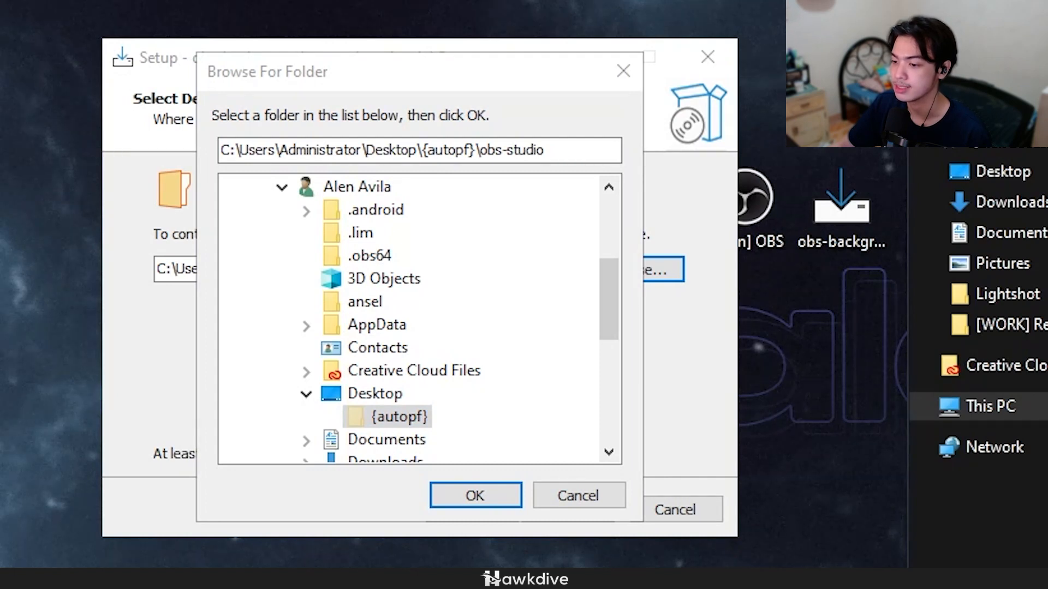
{"action": "left_click", "coordinate": [305, 395]}
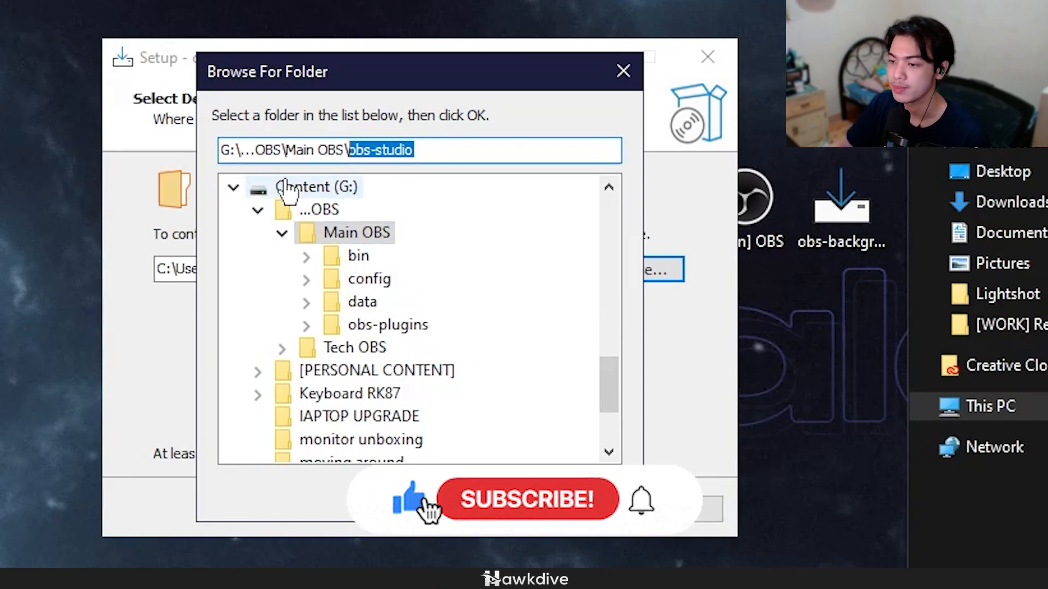
{"action": "left_click", "coordinate": [467, 159]}
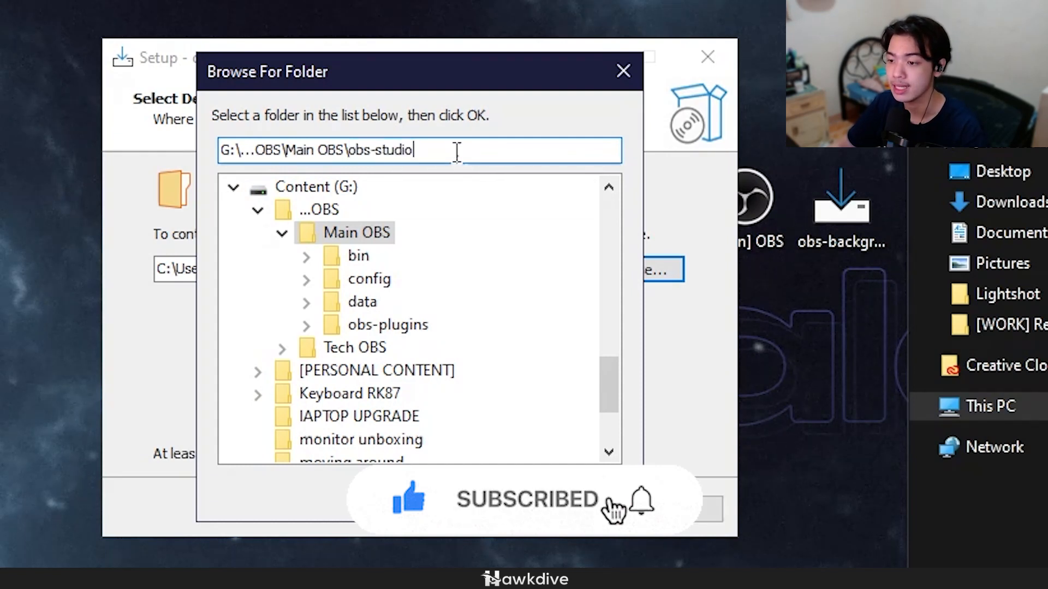
{"action": "left_click_drag", "start_coordinate": [457, 153], "coordinate": [352, 159]}
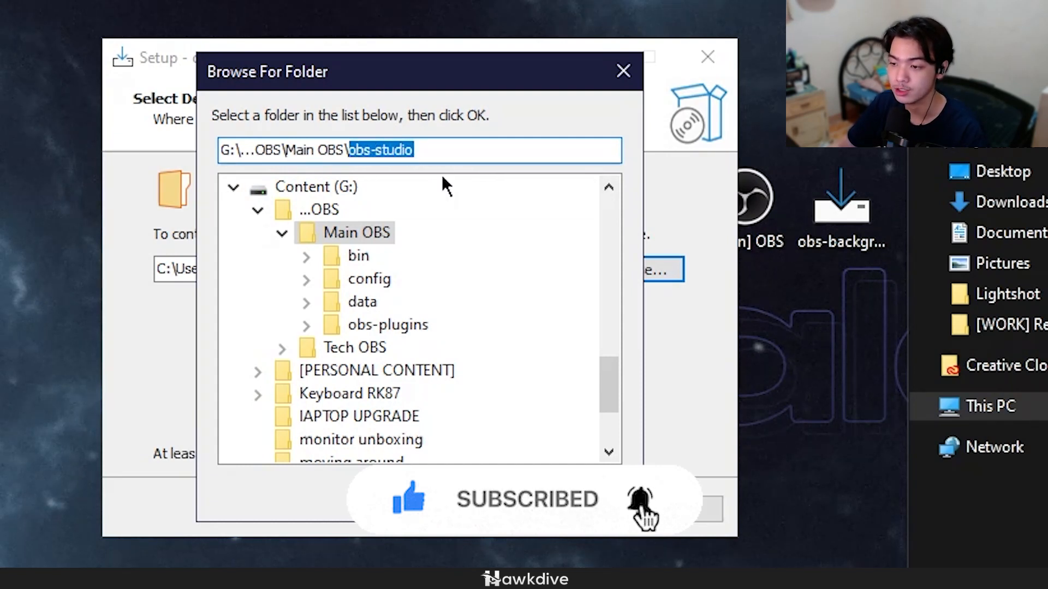
{"action": "key", "text": "BackSpace"}
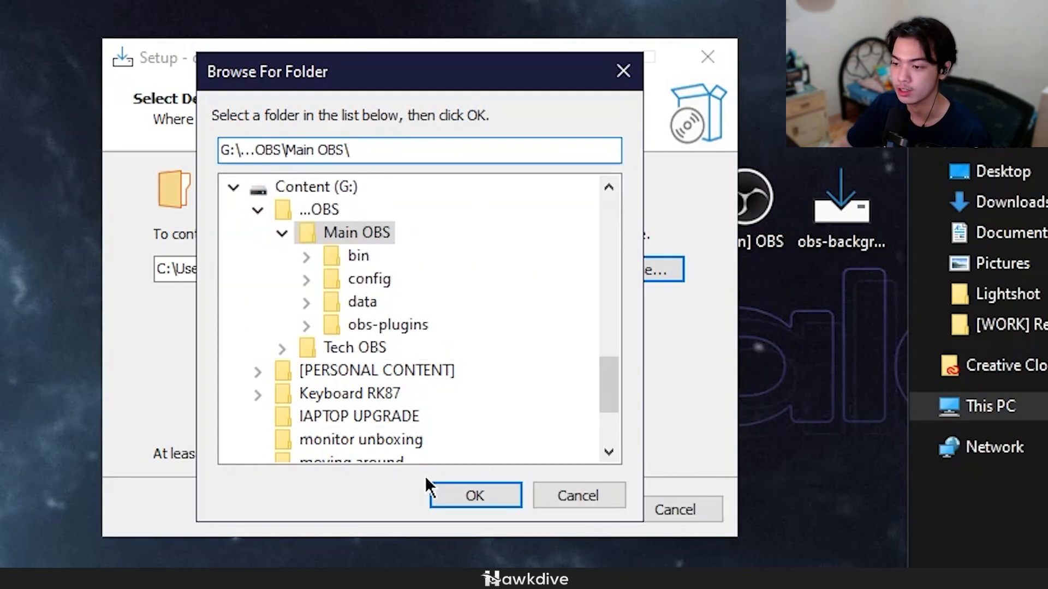
{"action": "left_click", "coordinate": [482, 490]}
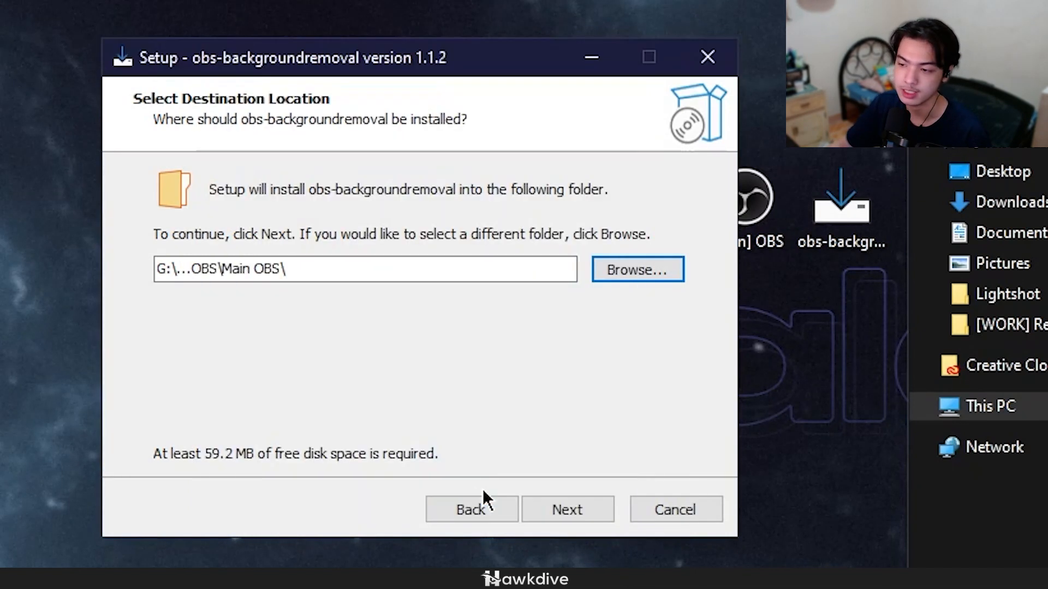
{"action": "left_click", "coordinate": [566, 509]}
{"action": "left_click", "coordinate": [555, 508]}
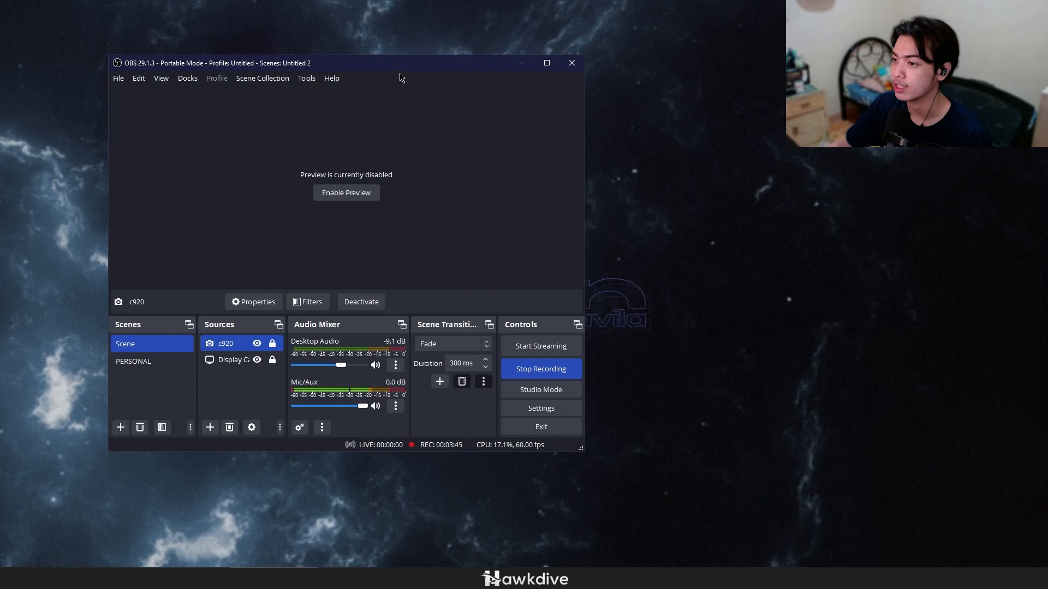
Step: Remove the existing Background Removal filter from the c920 camera source in OBS and close its filter settings
{"action": "left_click_drag", "start_coordinate": [400, 64], "coordinate": [644, 75]}
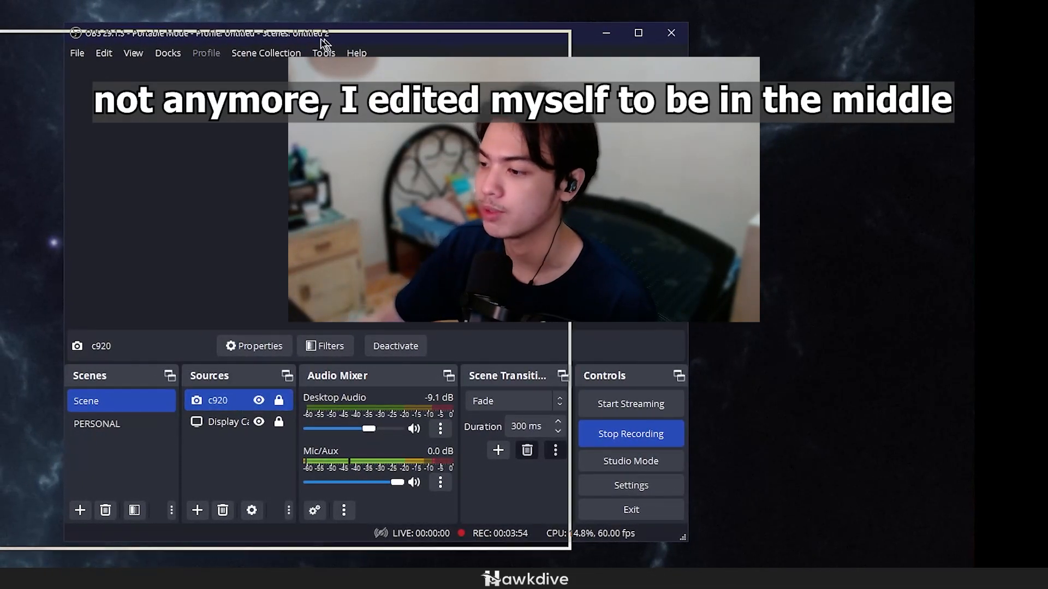
{"action": "right_click", "coordinate": [103, 410]}
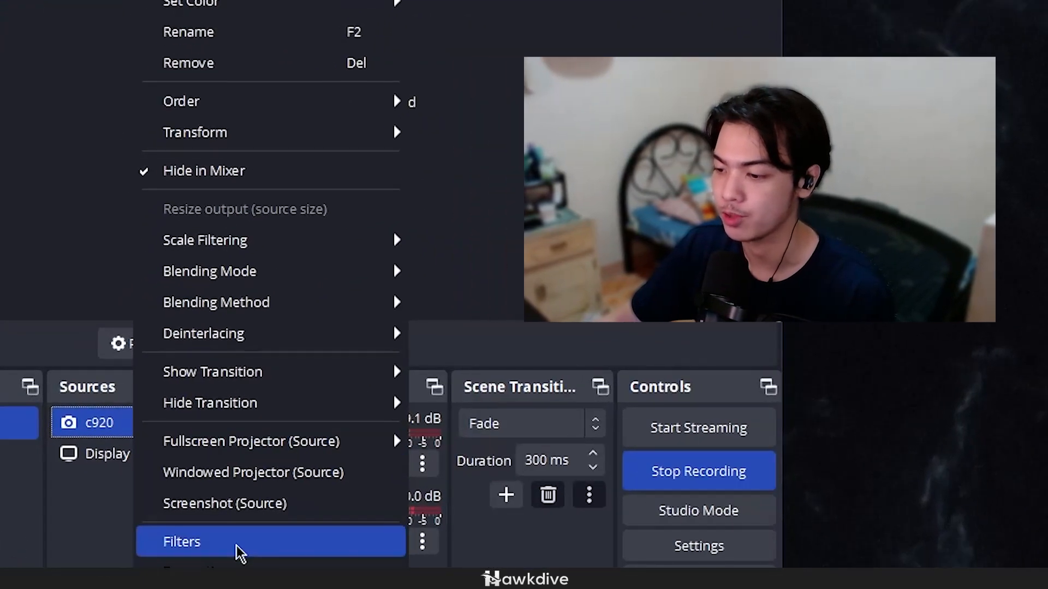
{"action": "left_click", "coordinate": [166, 498]}
{"action": "left_click", "coordinate": [87, 313]}
{"action": "key", "text": "Delete"}
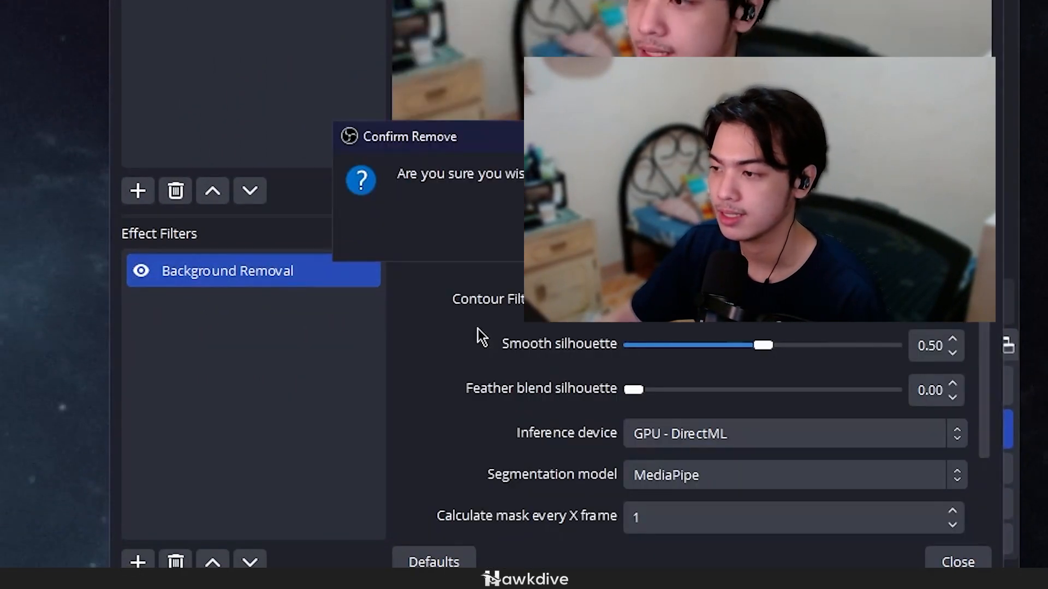
{"action": "key", "text": "Return"}
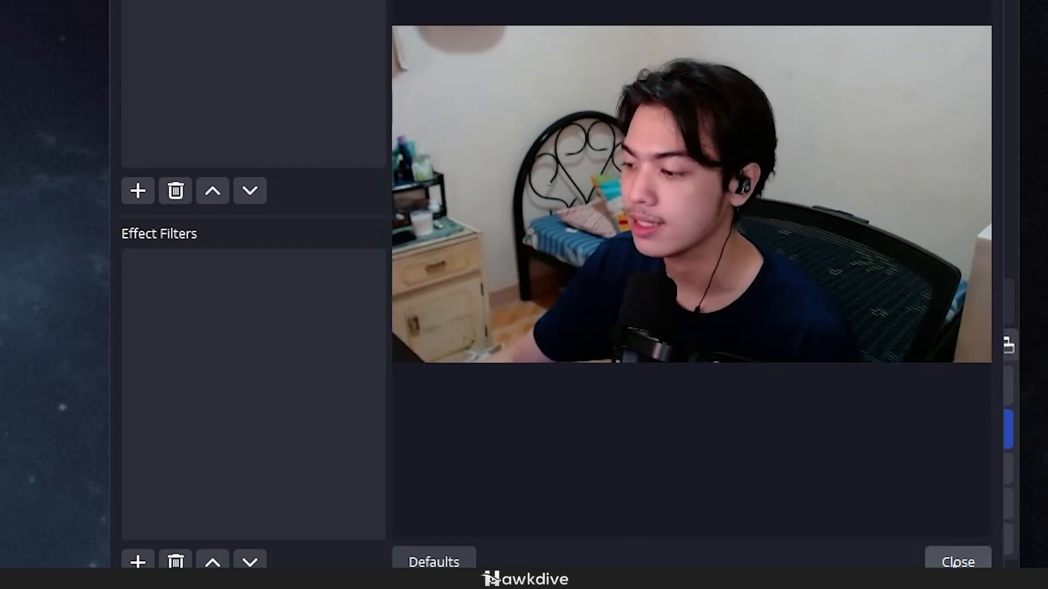
{"action": "left_click", "coordinate": [958, 562]}
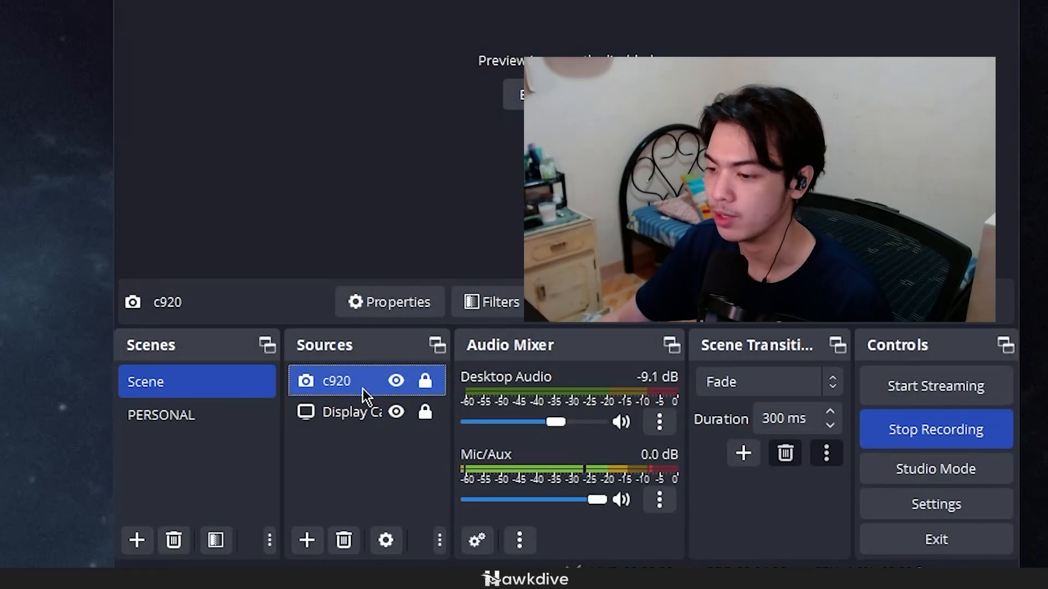
Step: Add a Background Removal filter to the c920 source, keeping the default name
{"action": "right_click", "coordinate": [365, 393]}
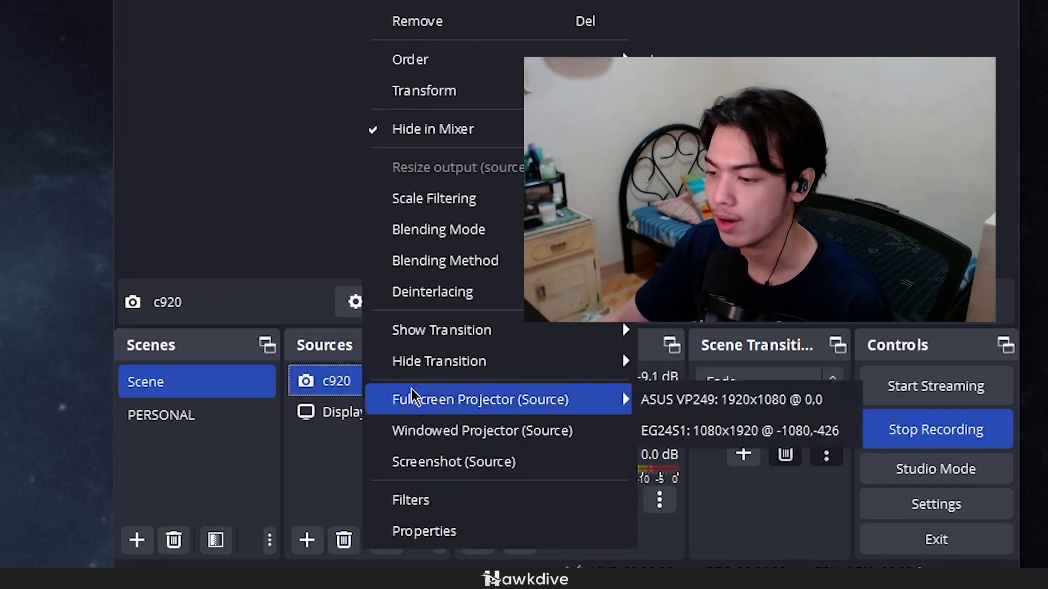
{"action": "left_click", "coordinate": [496, 501]}
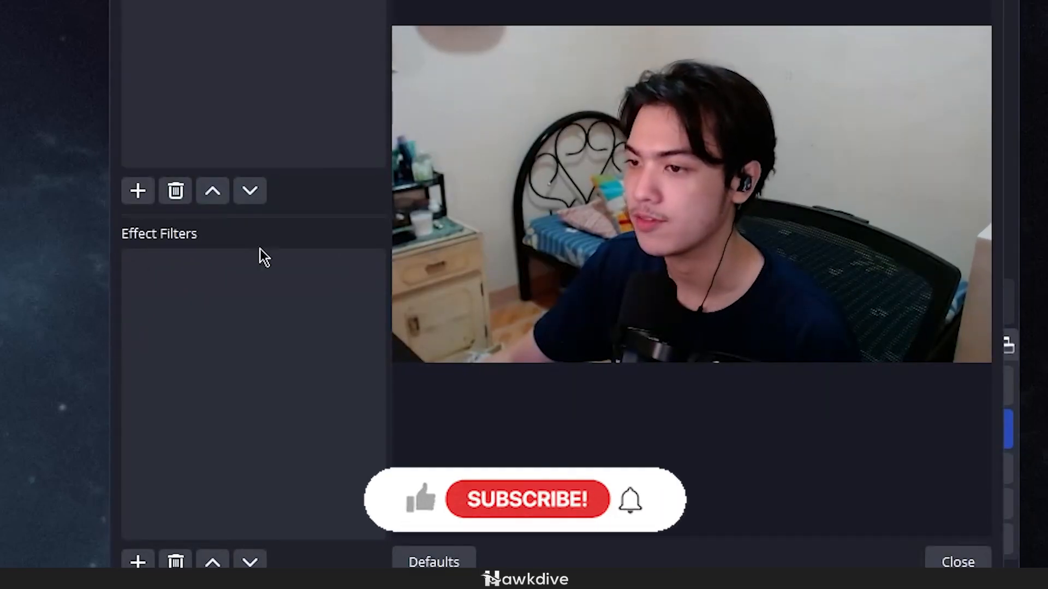
{"action": "left_click", "coordinate": [138, 191]}
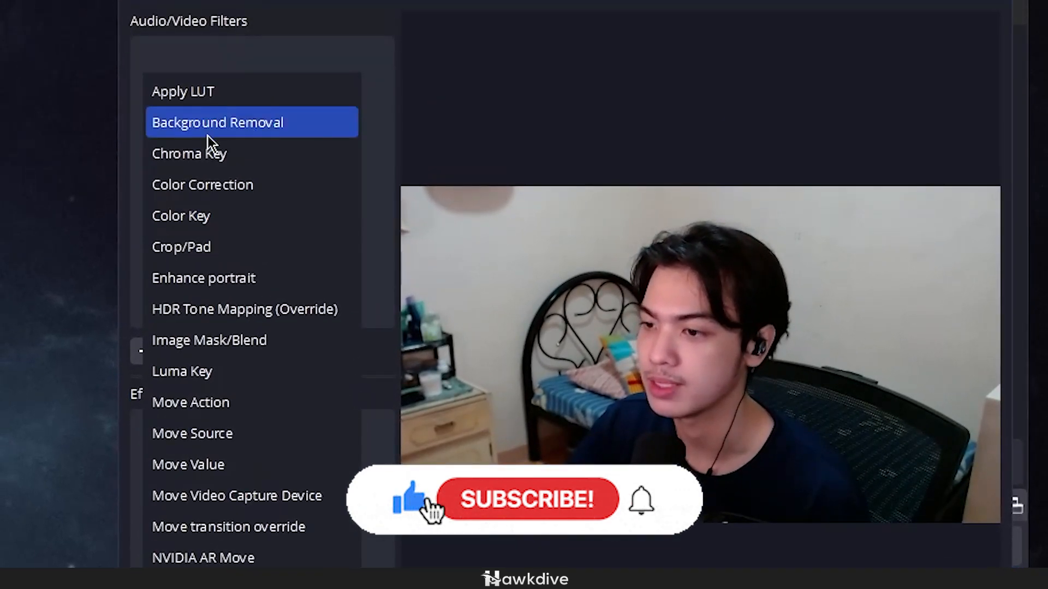
{"action": "left_click", "coordinate": [255, 126]}
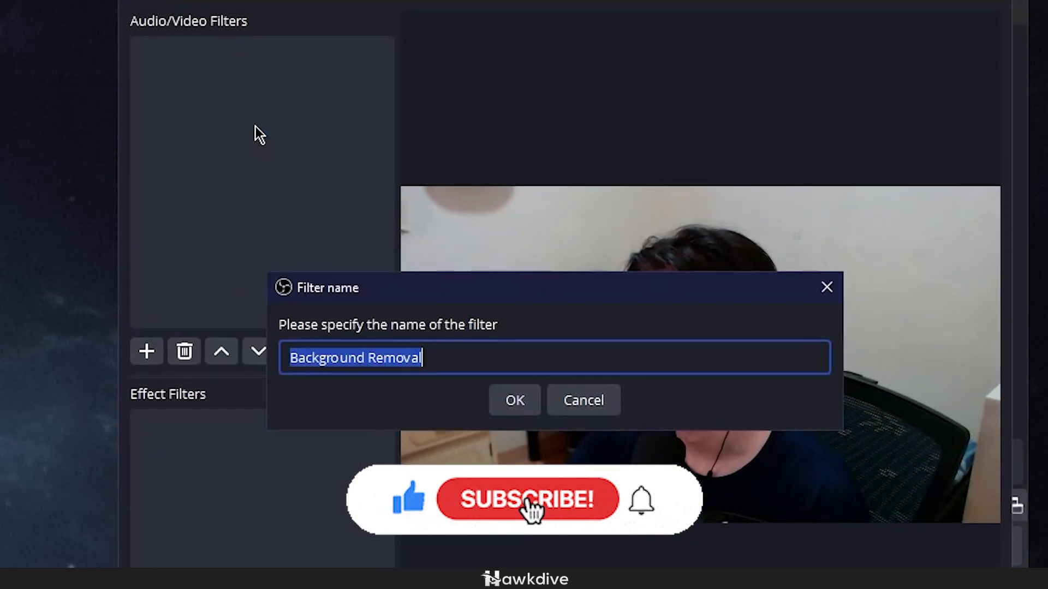
{"action": "left_click", "coordinate": [516, 398]}
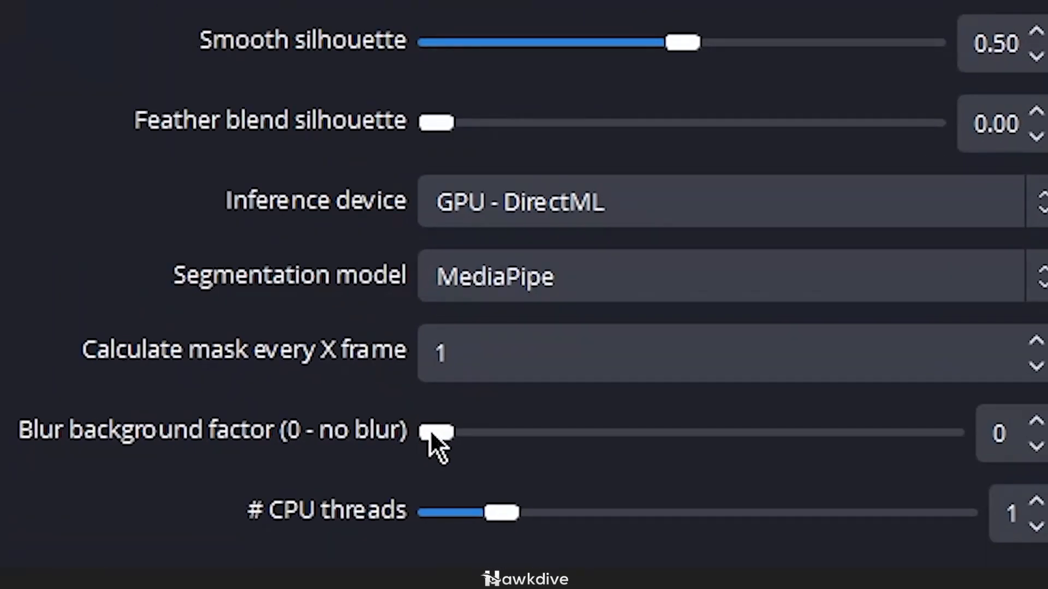
Step: Try the filter's blur background factor at 20, and set it to 3
{"action": "left_click_drag", "start_coordinate": [430, 431], "coordinate": [506, 431]}
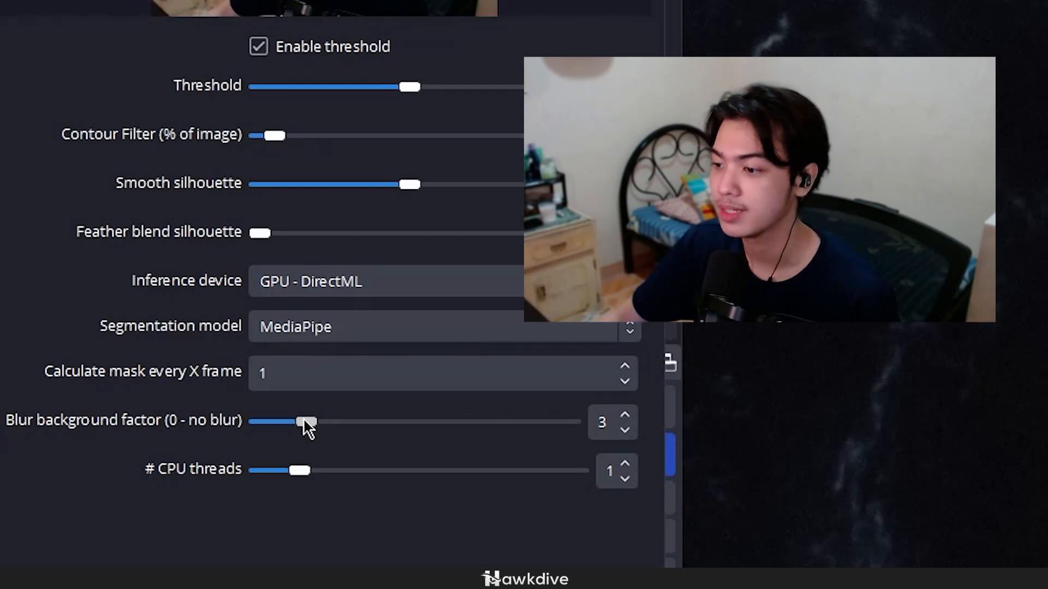
{"action": "left_click_drag", "start_coordinate": [306, 421], "coordinate": [622, 418]}
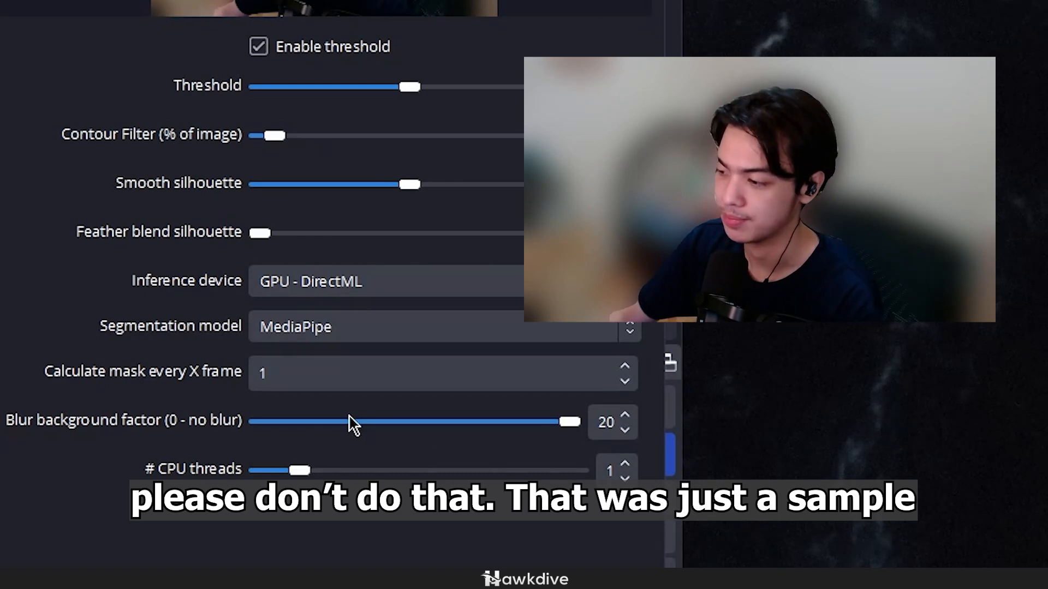
{"action": "scroll", "coordinate": [349, 420], "scroll_direction": "down", "scroll_amount": 8}
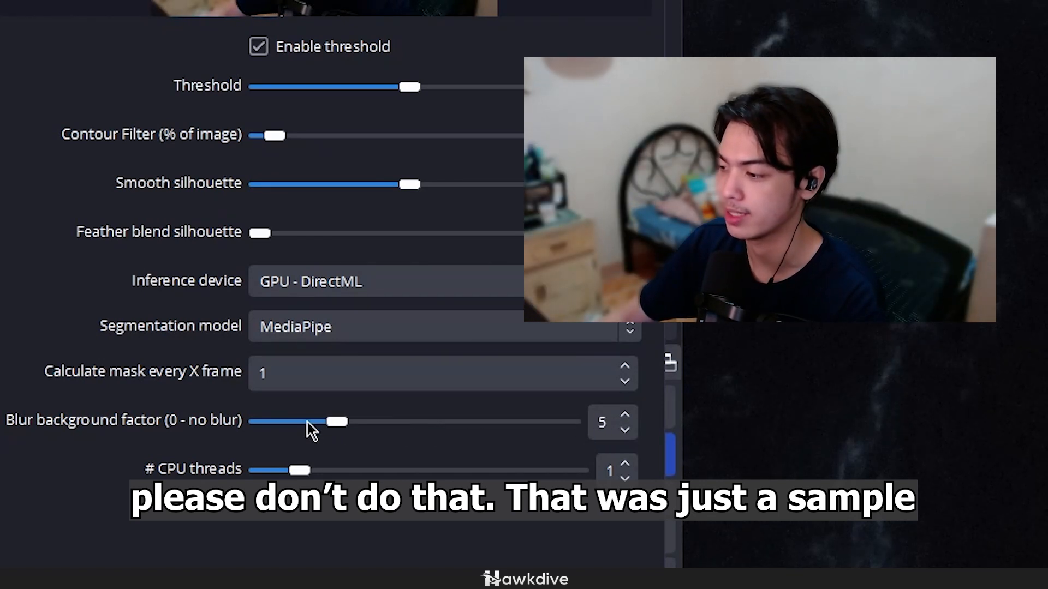
{"action": "scroll", "coordinate": [306, 423], "scroll_direction": "down", "scroll_amount": 1}
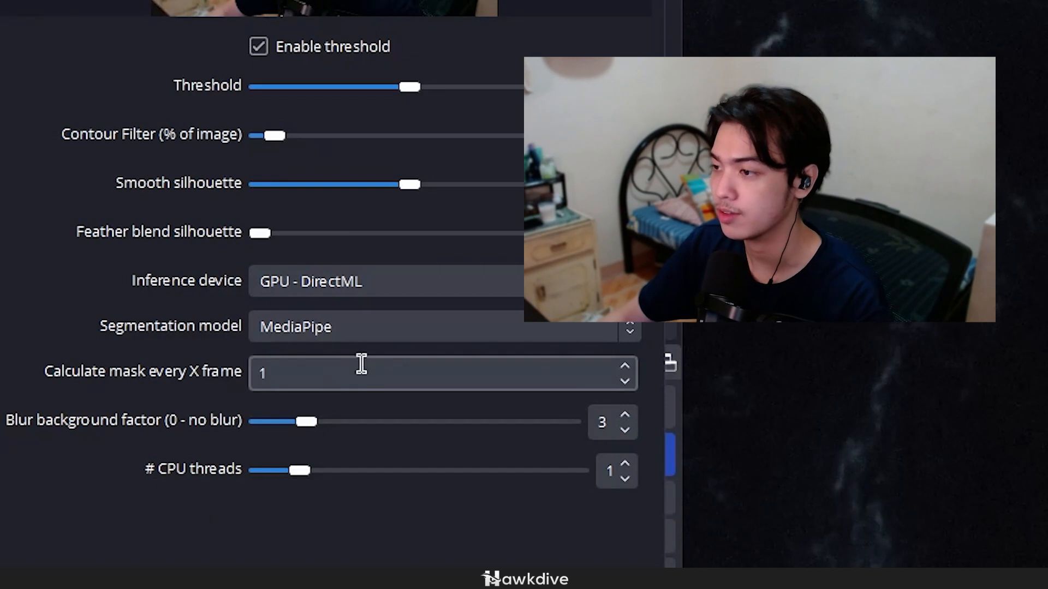